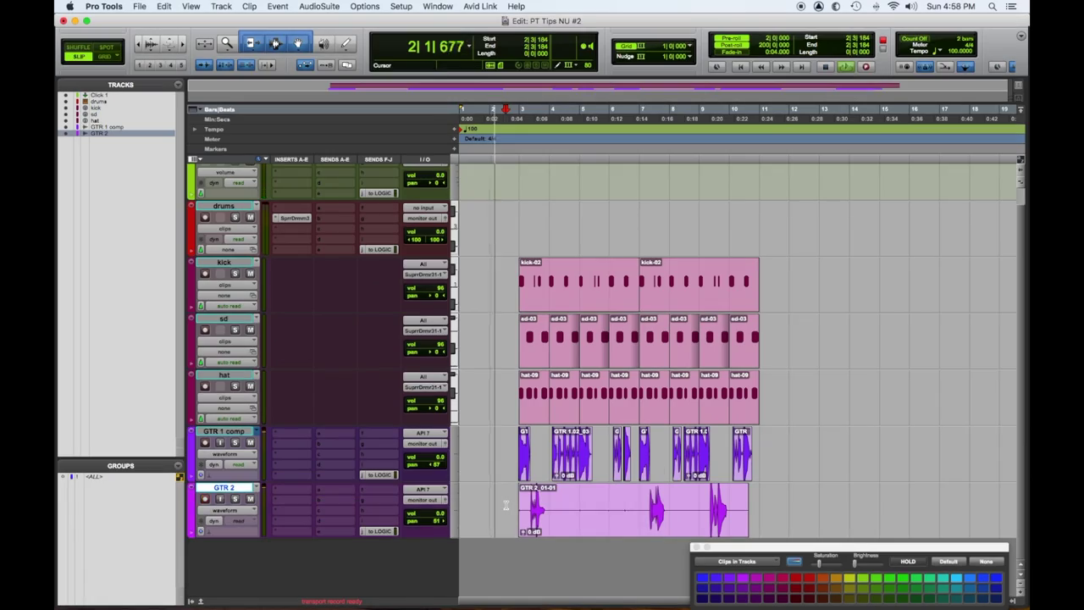
Delete the first unwanted section of the GTR 2 take and stop playback
drag(502, 500, 590, 519)
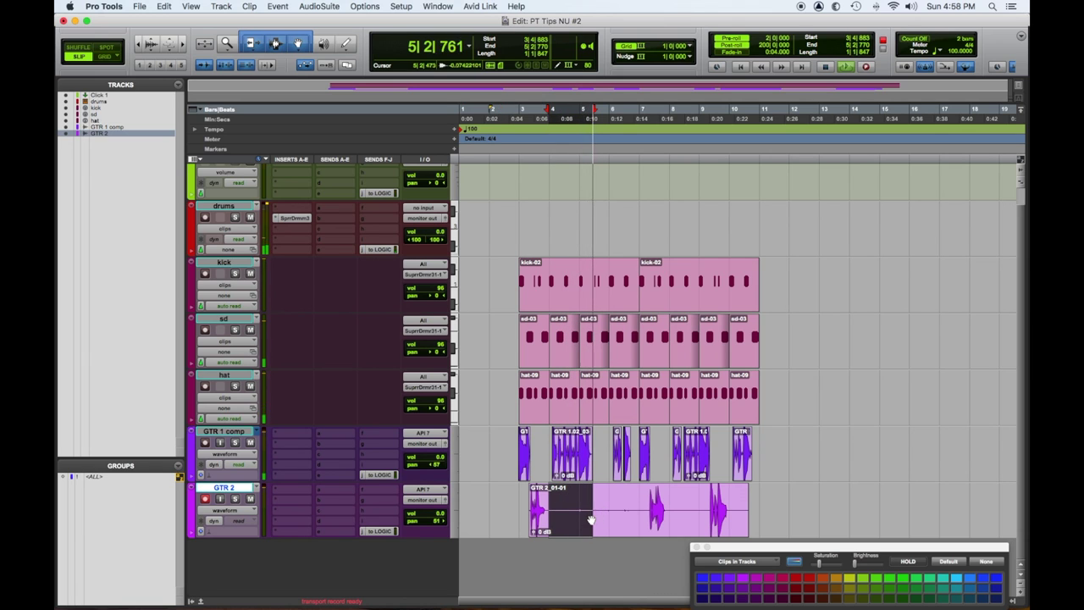
key(Delete)
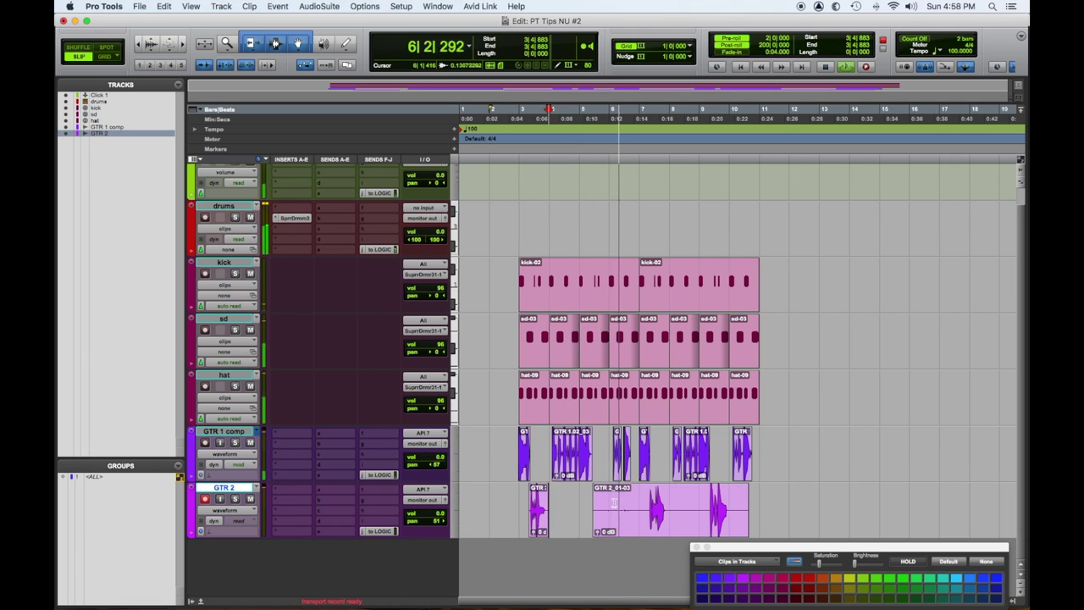
key(space)
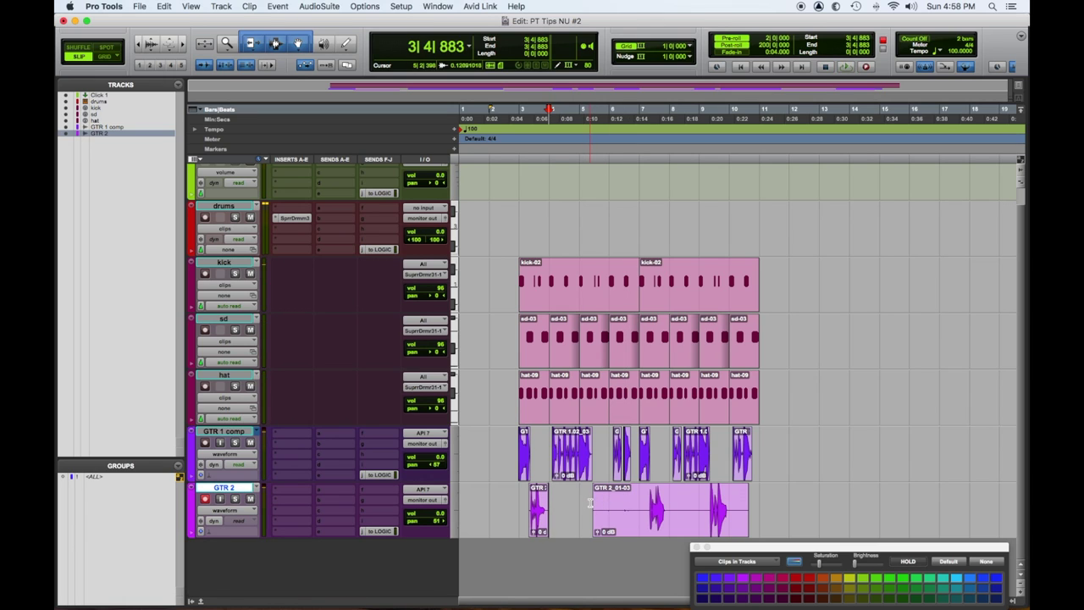
Trim the start of the GTR 2_01-03 clip and punch-record a new take over the gap
drag(590, 503, 648, 515)
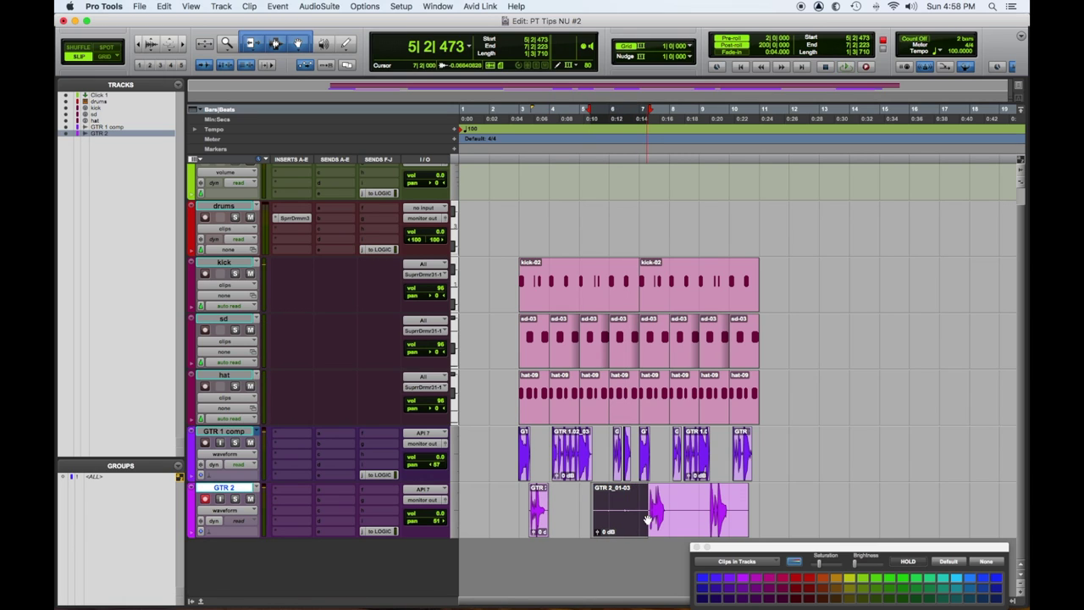
key(Delete)
drag(588, 500, 616, 507)
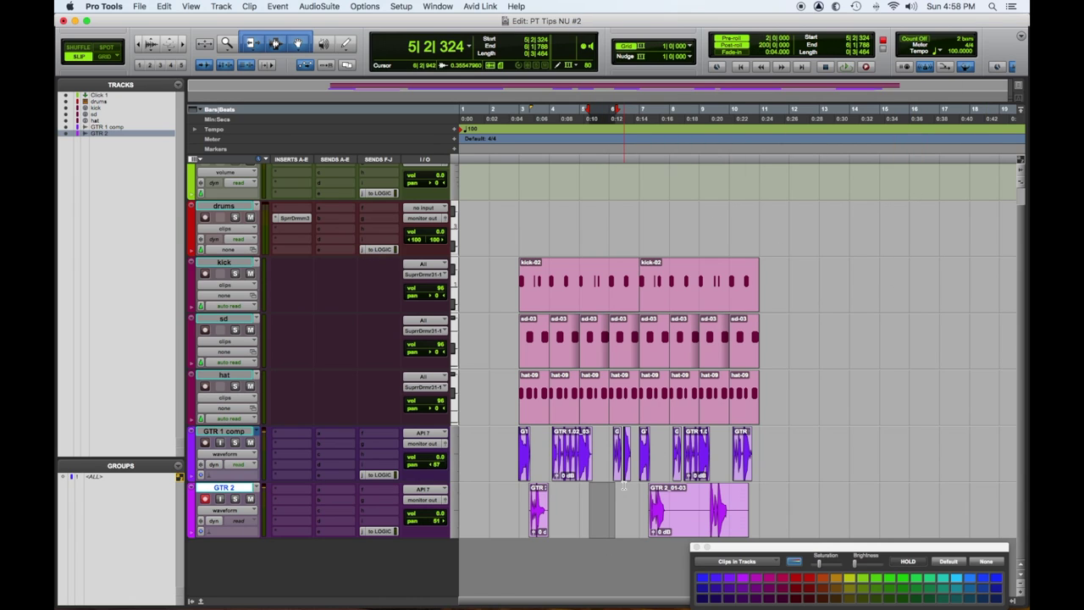
key(super+space)
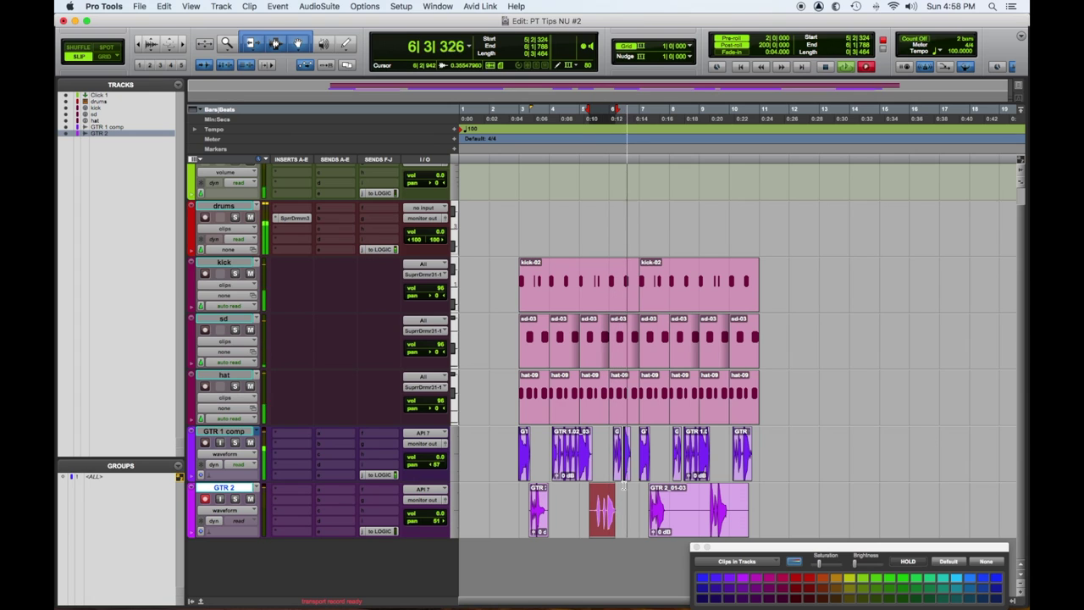
Stop the first punch-in attempt, then record a fresh take into the gap and keep it
key(super+period)
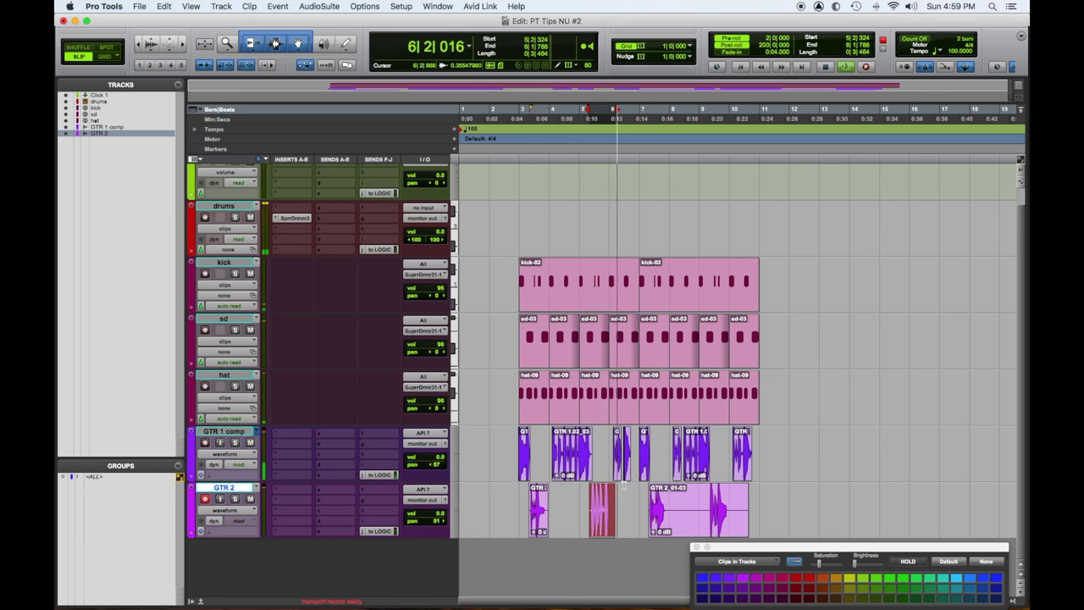
key(space)
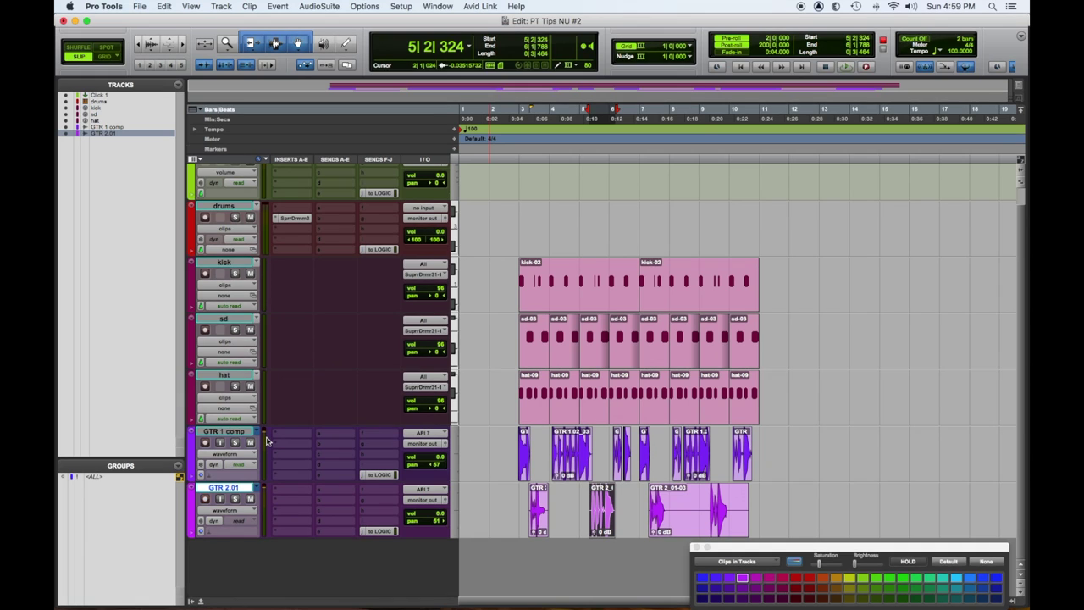
Record another pass over the gap on GTR 2.01 and stop to keep the take
key(space)
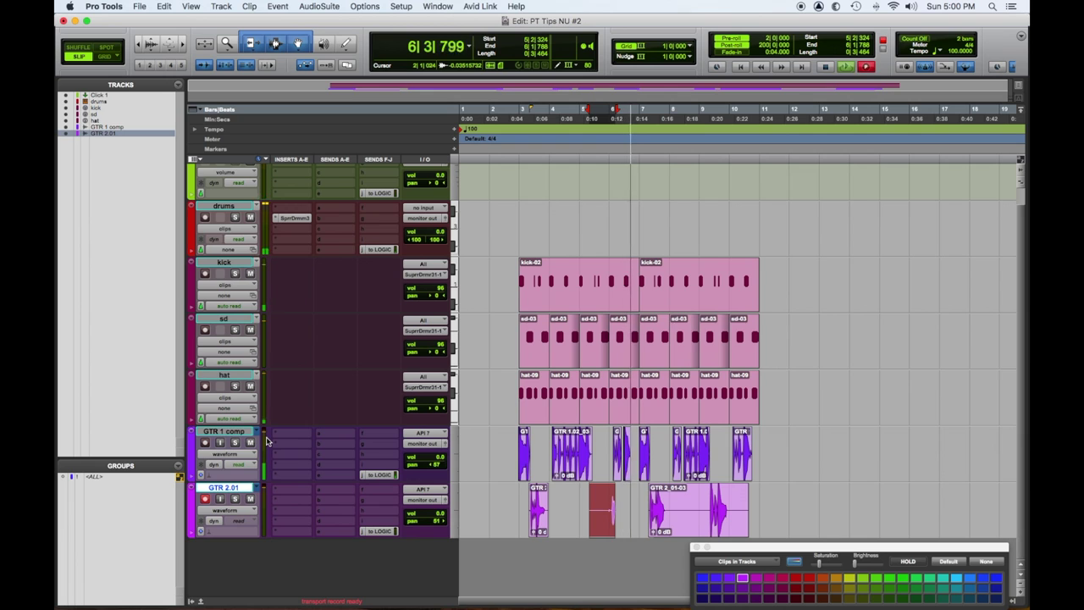
key(space)
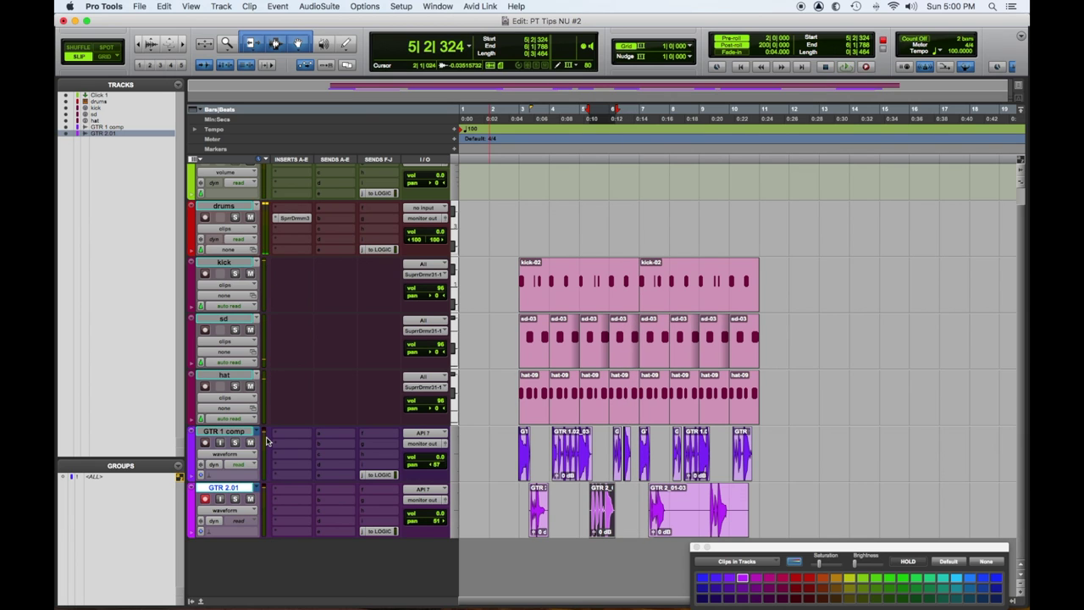
Stop playback and duplicate the current guitar playlist, naming the copy 'GTR 2 comp'
key(space)
key(space)
click(255, 488)
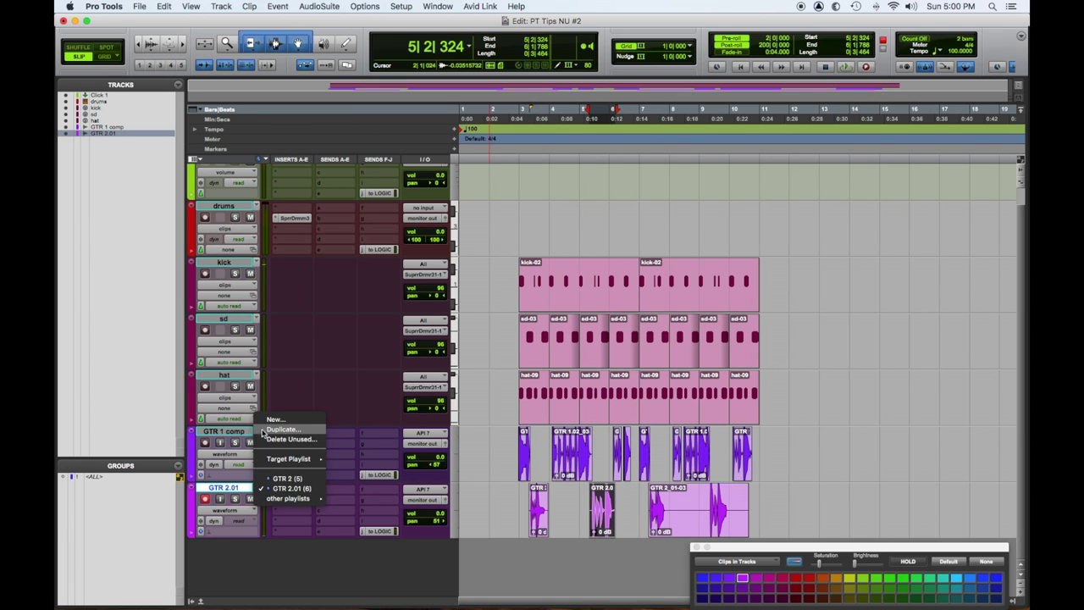
click(281, 430)
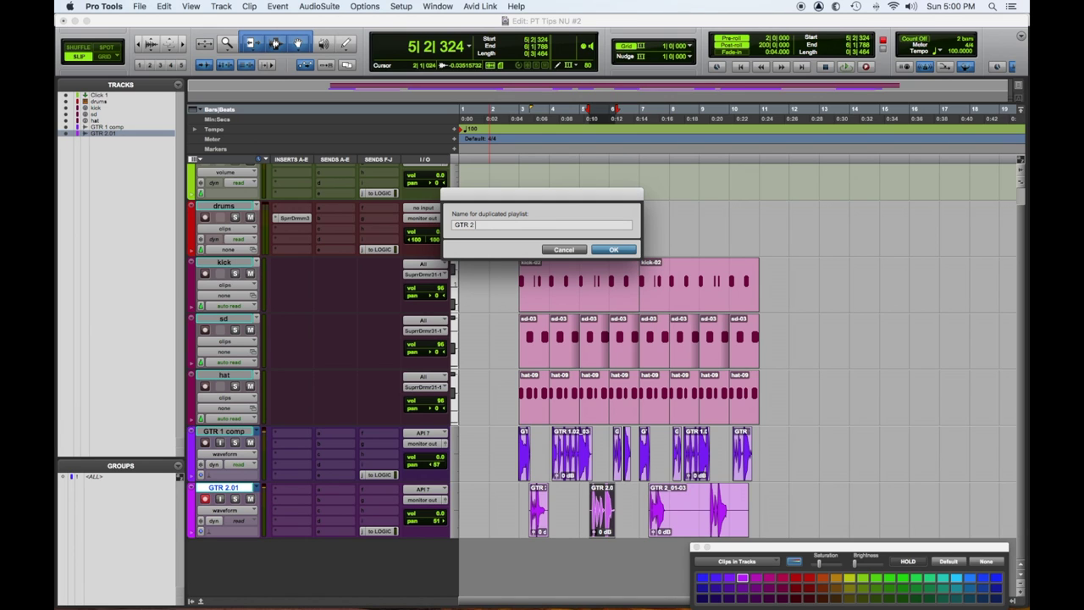
key(Return)
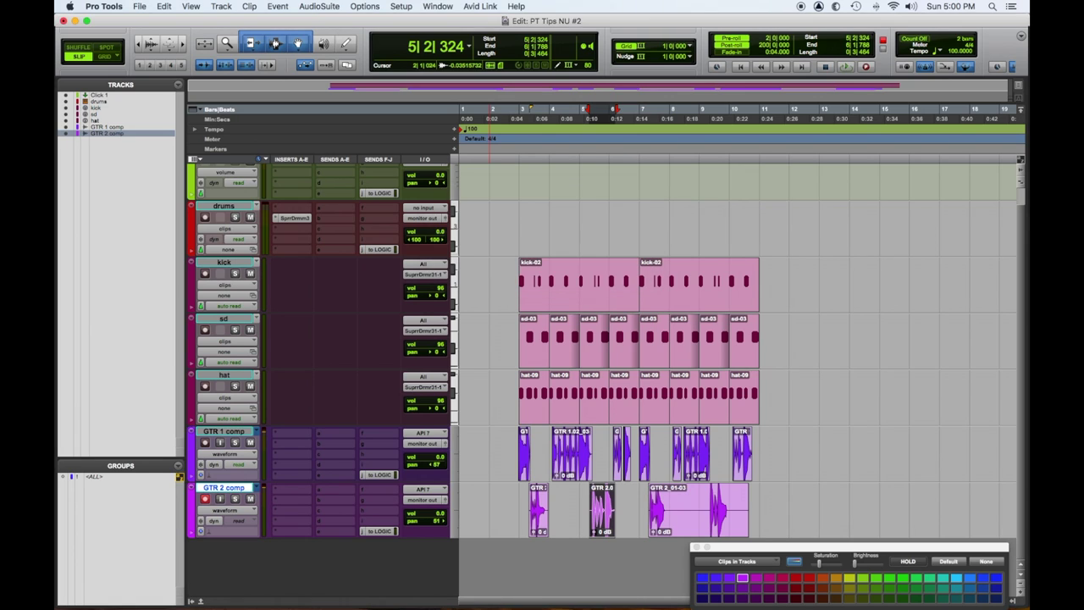
key(super+bracketright)
key(super+bracketright)
key(super+bracketright)
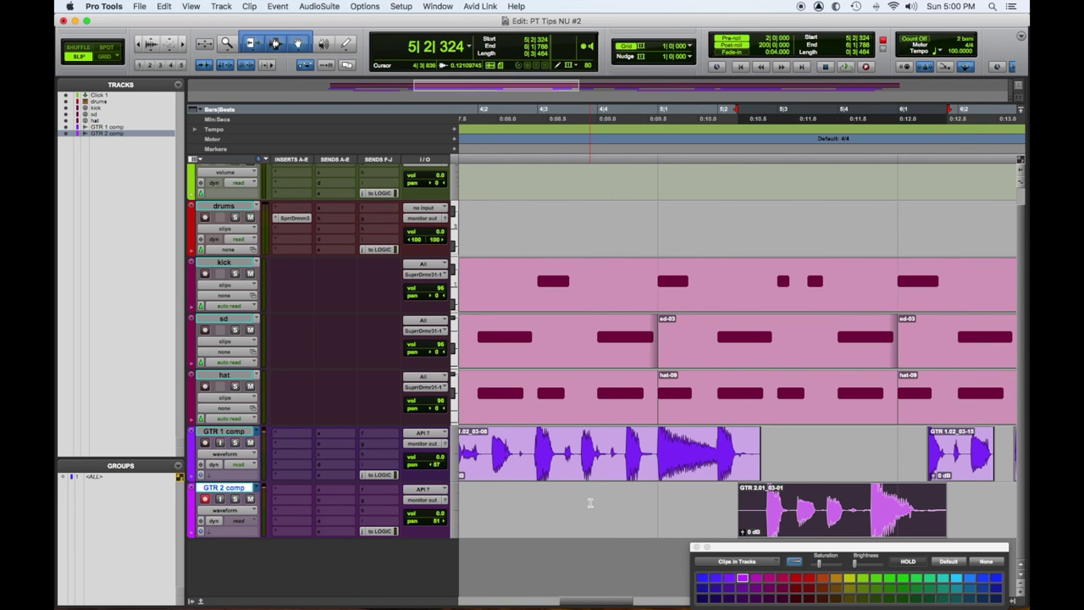
Remove the leftover tail after the guitar clip and select the phrase to copy
scroll(619, 515, right, 5)
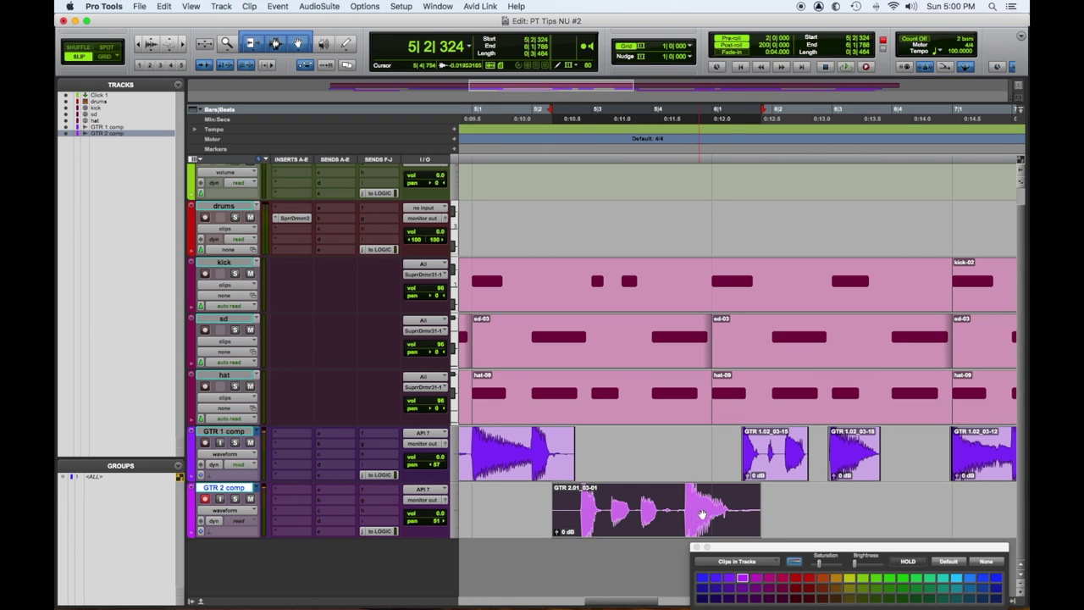
drag(728, 507, 789, 510)
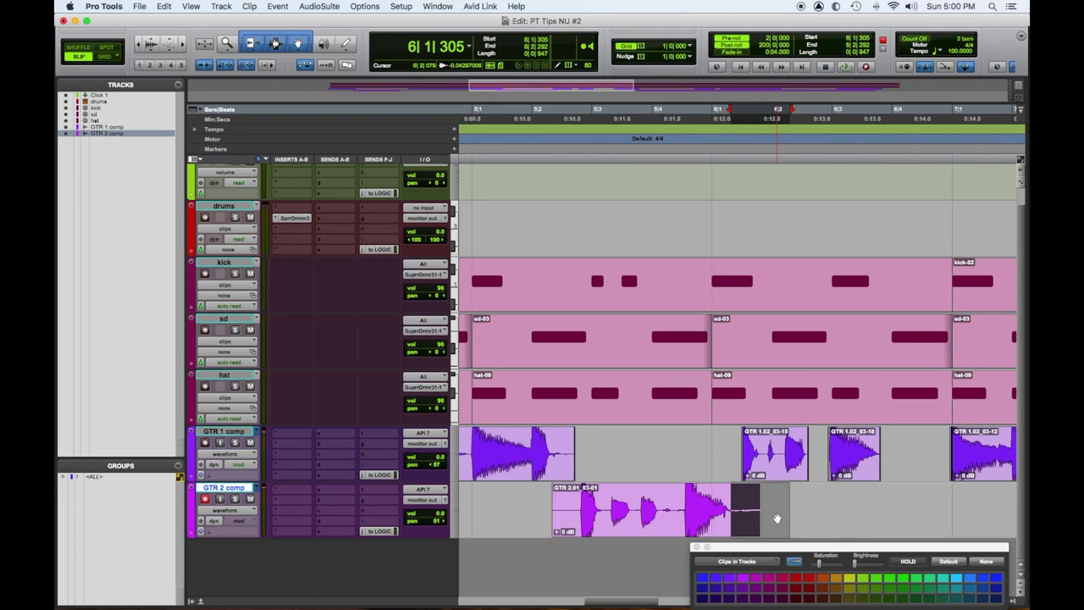
key(BackSpace)
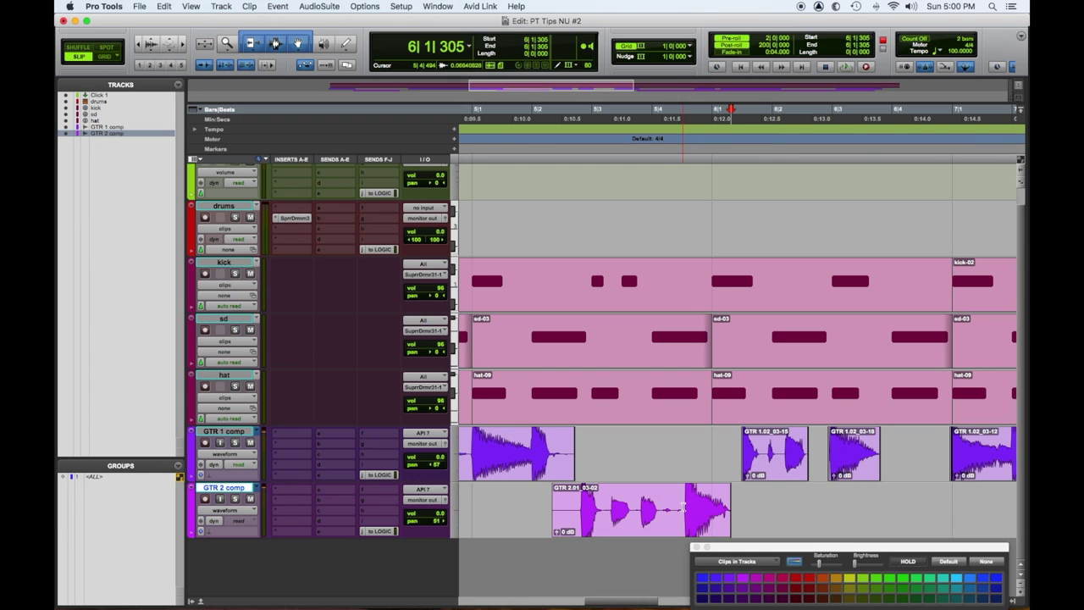
drag(683, 506, 572, 517)
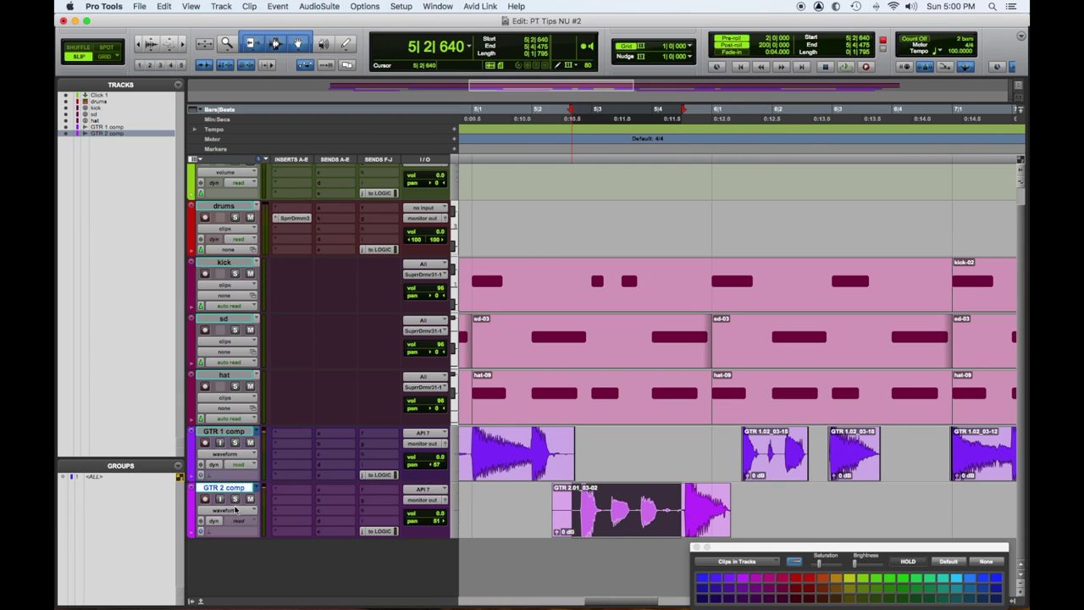
Switch the guitar track's playlist, paste the copied clips onto GTR 2 comp, and play them back
click(257, 491)
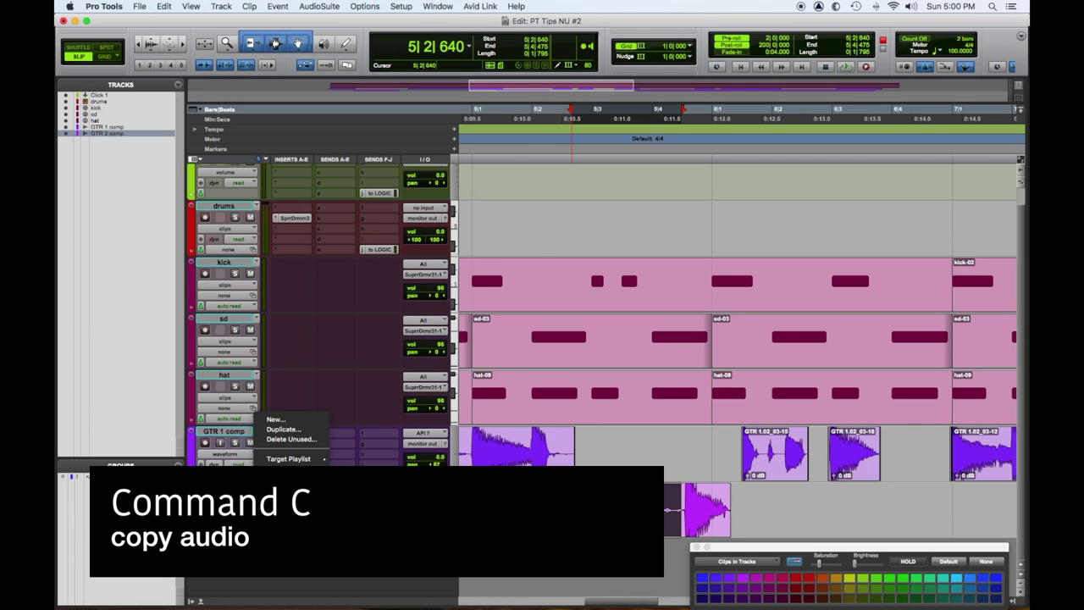
click(262, 498)
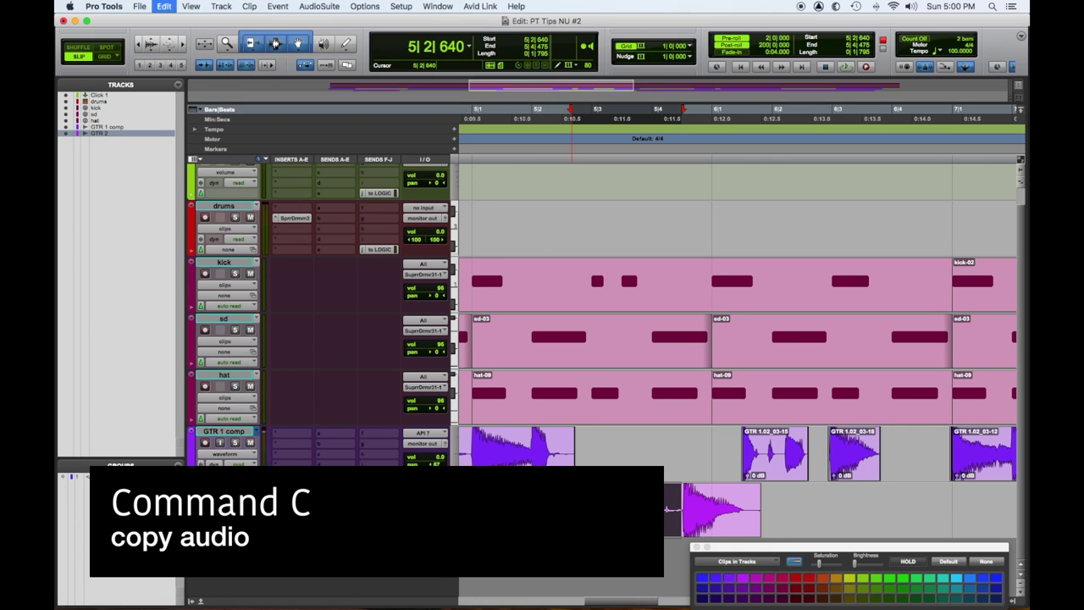
click(257, 431)
key(Escape)
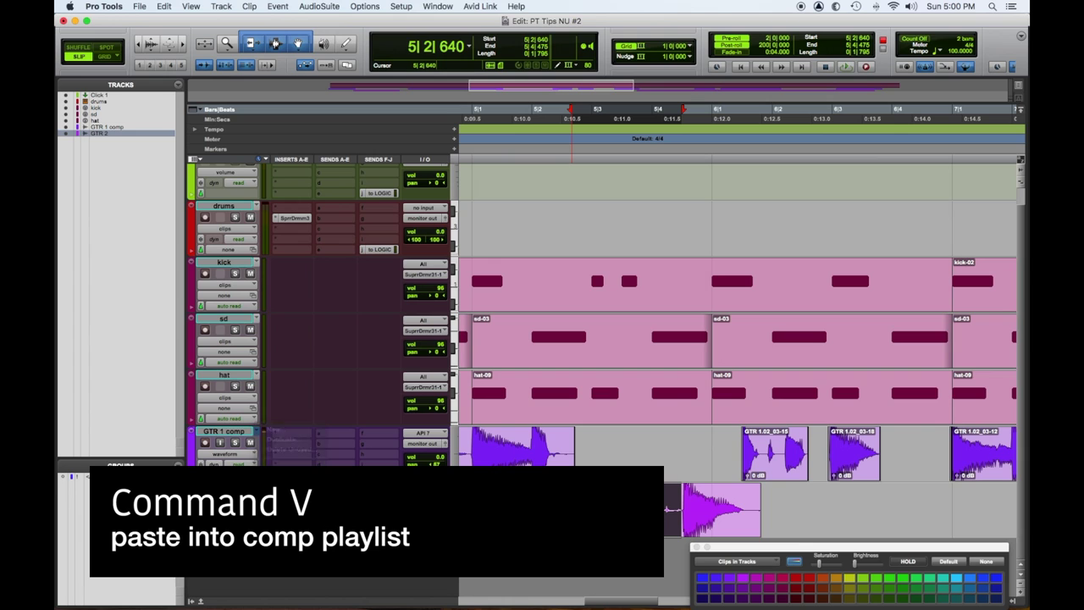
key(super+v)
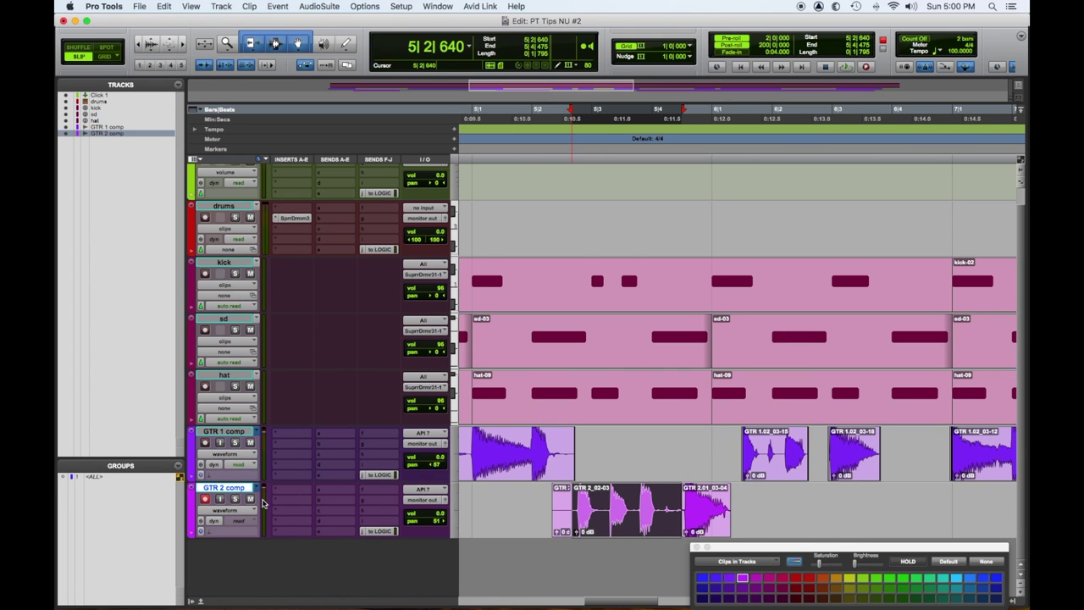
key(space)
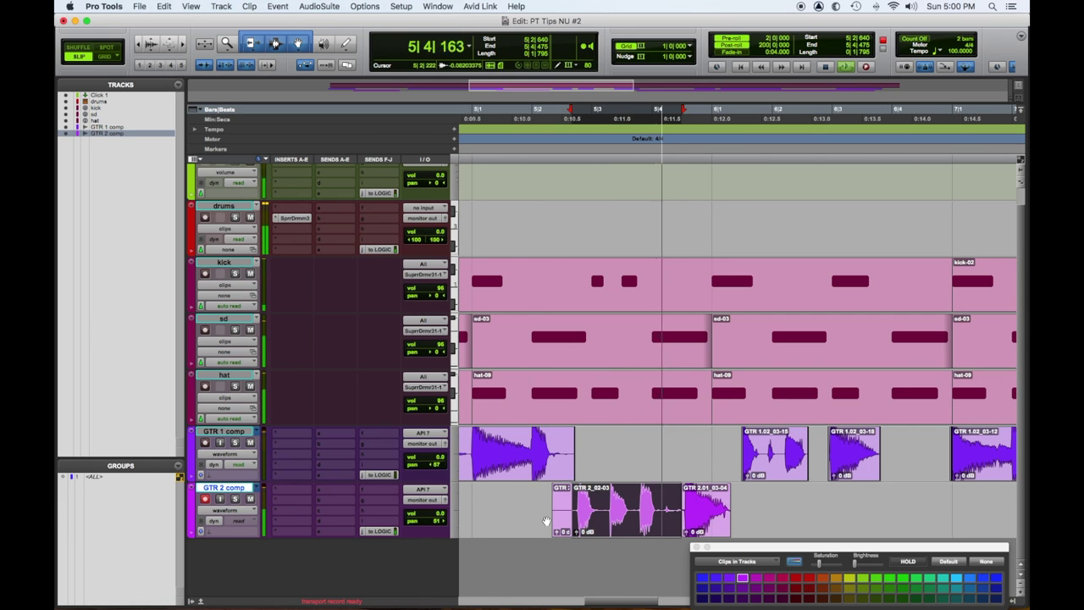
key(space)
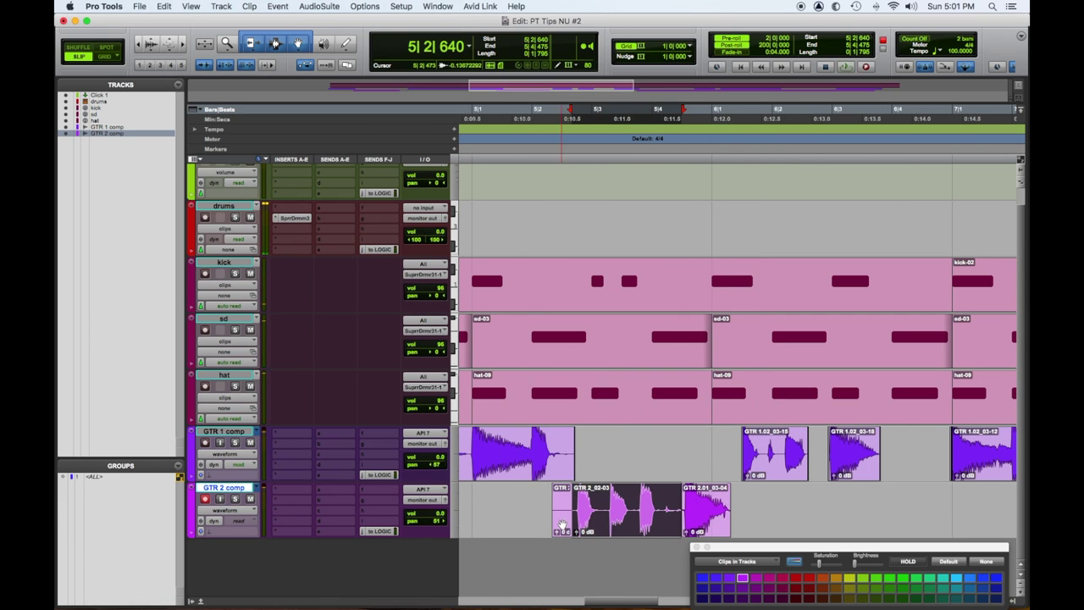
Delete the small stray clip and cut a short range out of the GTR 2 clip
click(561, 525)
key(Delete)
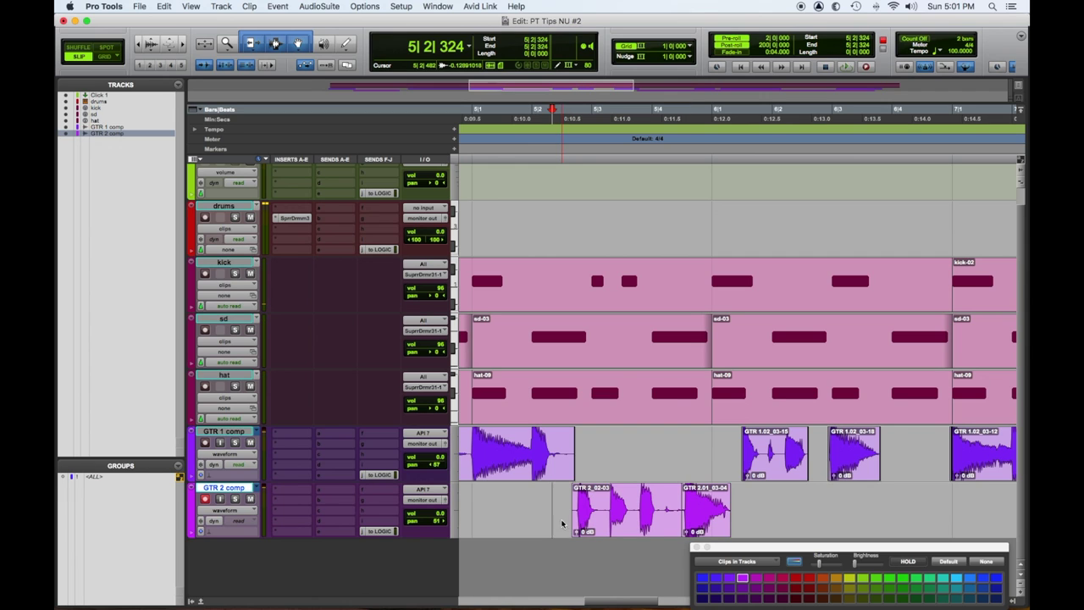
drag(595, 508, 606, 513)
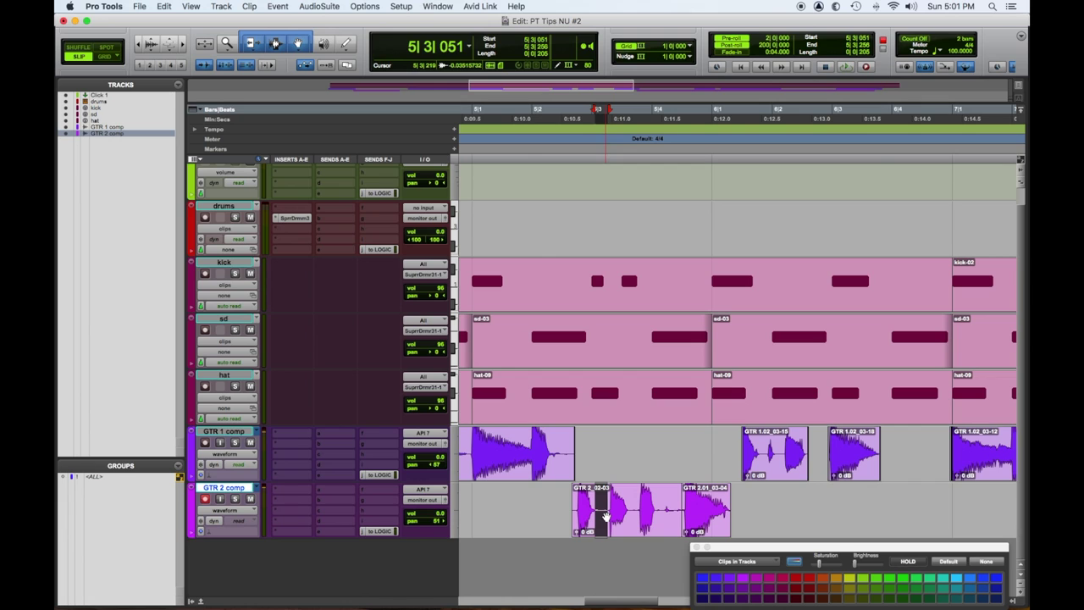
key(Delete)
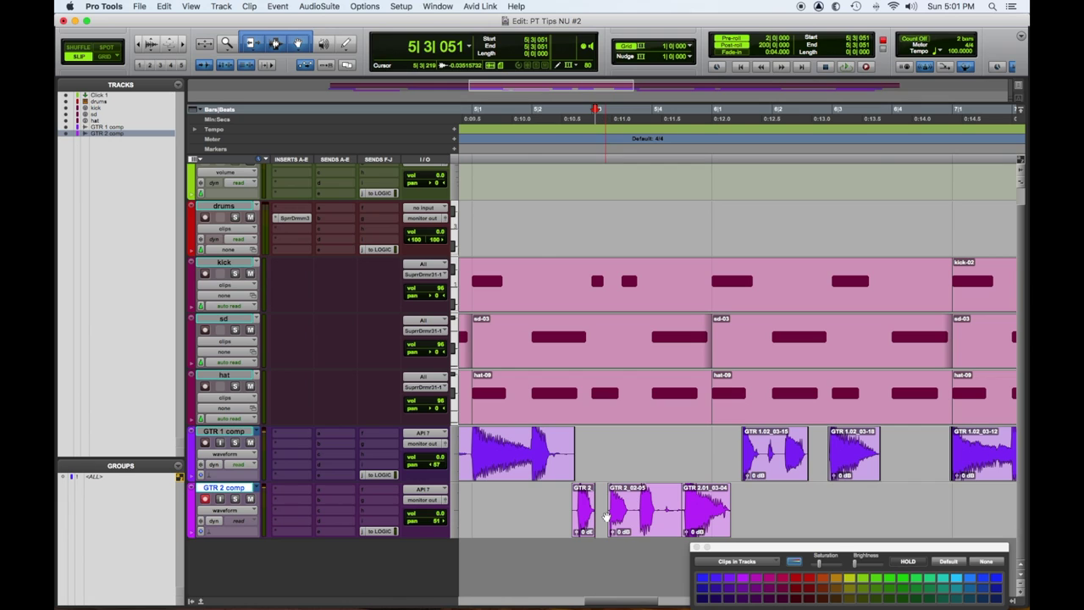
Split the clip further along and lower the GTR 2_02-06 clip gain to -3.8 dB
click(657, 506)
key(super+e)
click(637, 531)
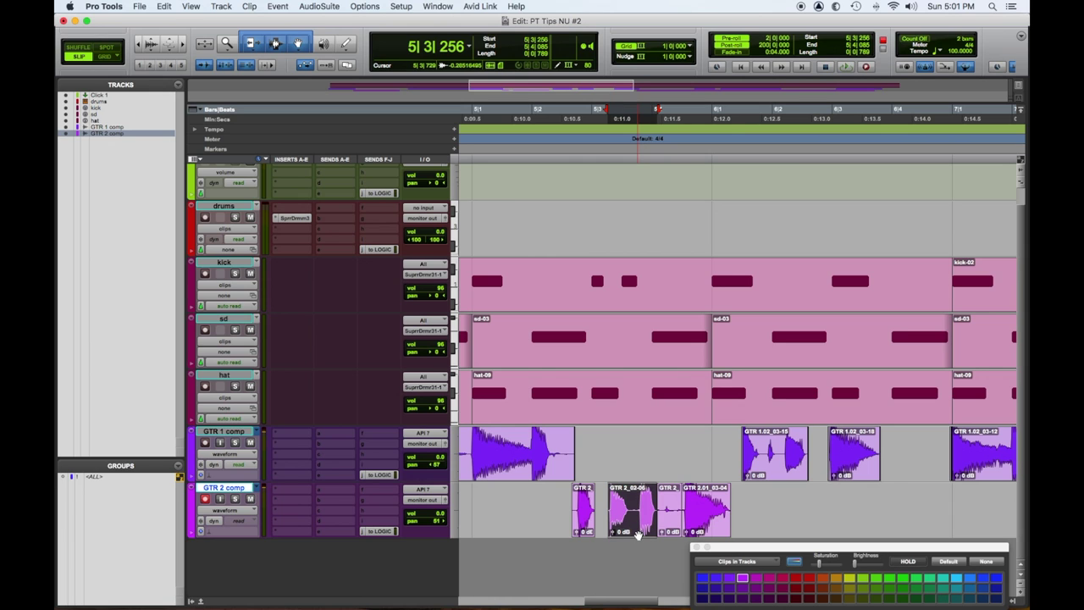
key(super+bracketright)
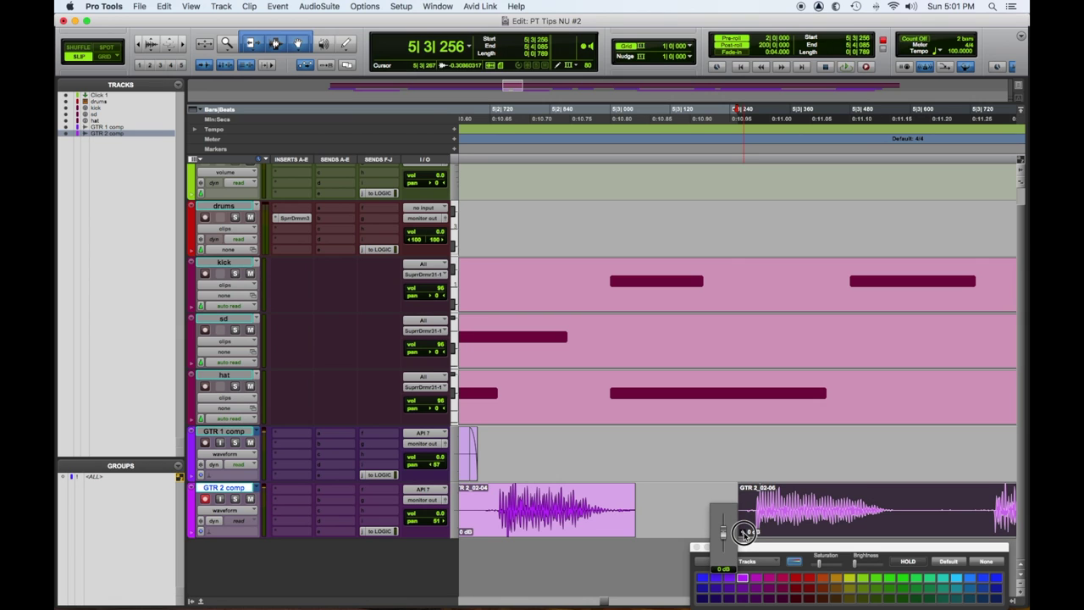
drag(743, 531, 743, 535)
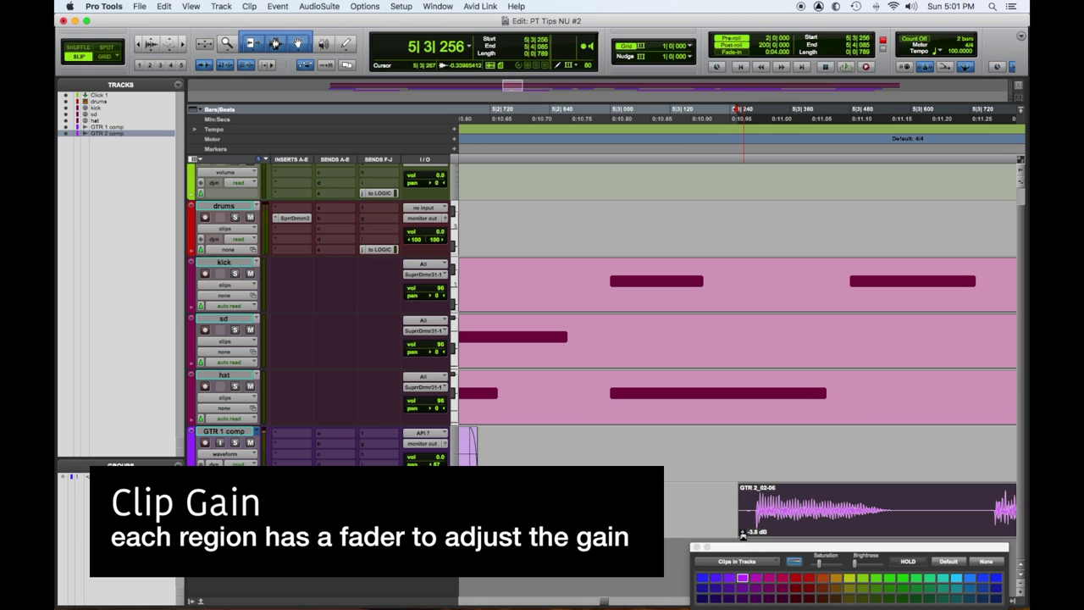
Zoom back out and audition the comp with GTR 2_02-06 at -3.8 dB
key(super+bracketleft)
key(super+bracketleft)
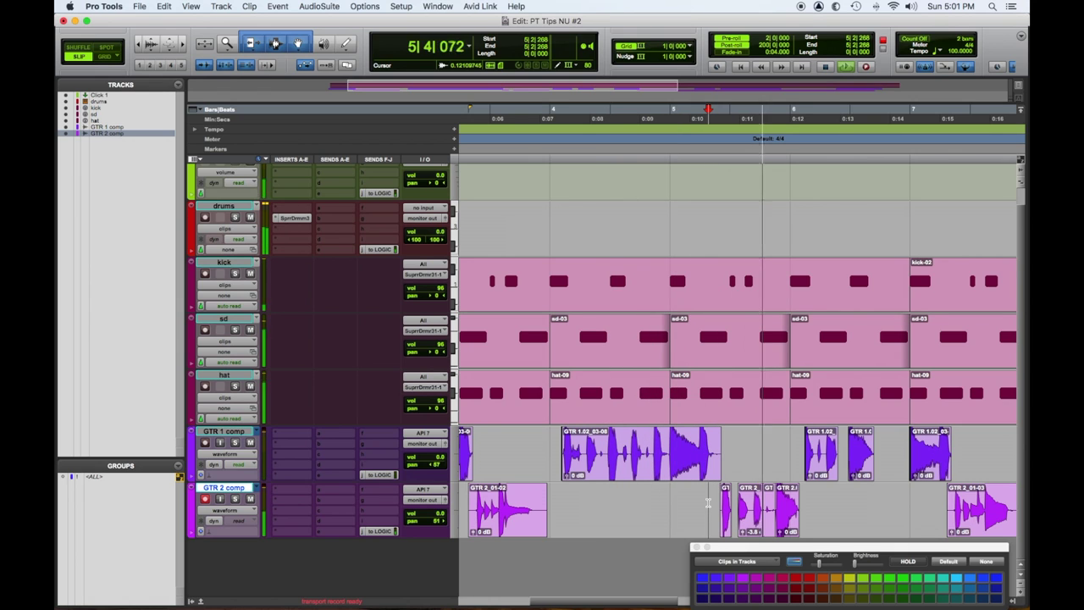
key(space)
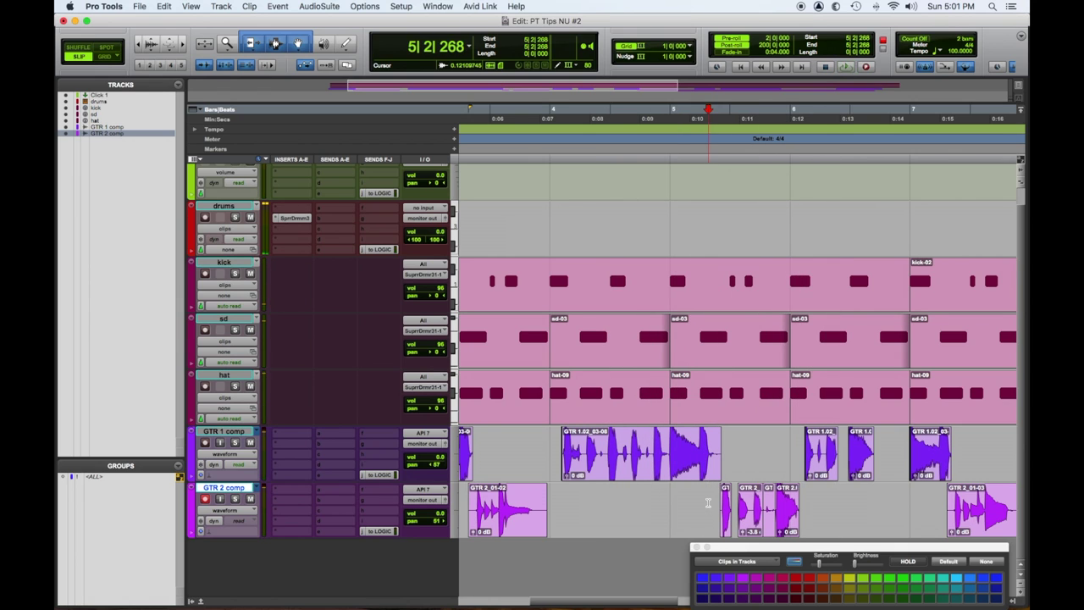
Save the session and cut the unwanted stretch out of the GTR 2_01-04 clip
key(super+s)
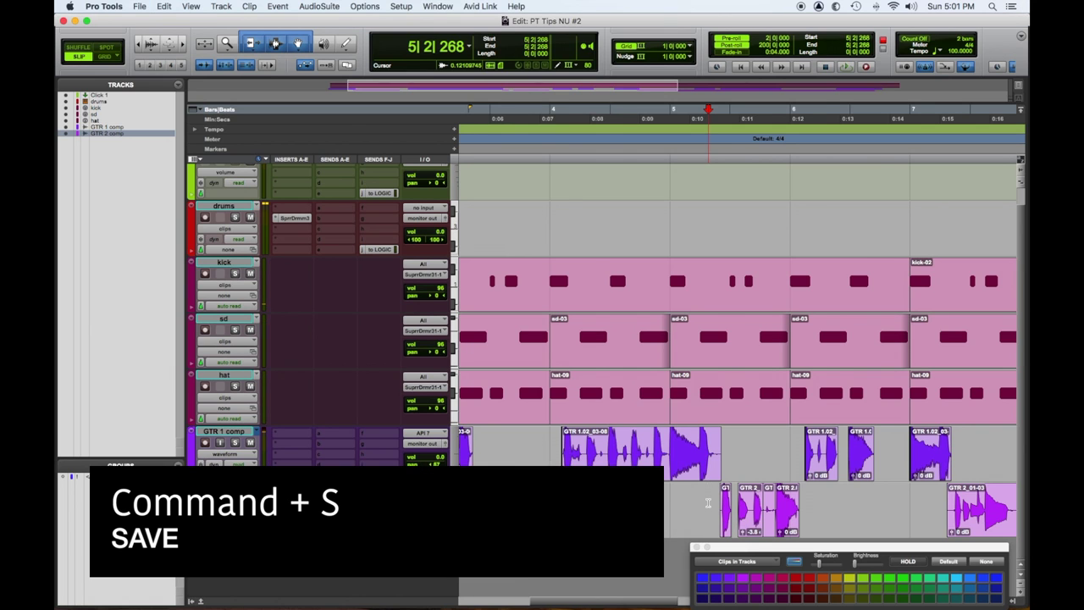
key(super+bracketleft)
key(super+bracketleft)
key(super+bracketleft)
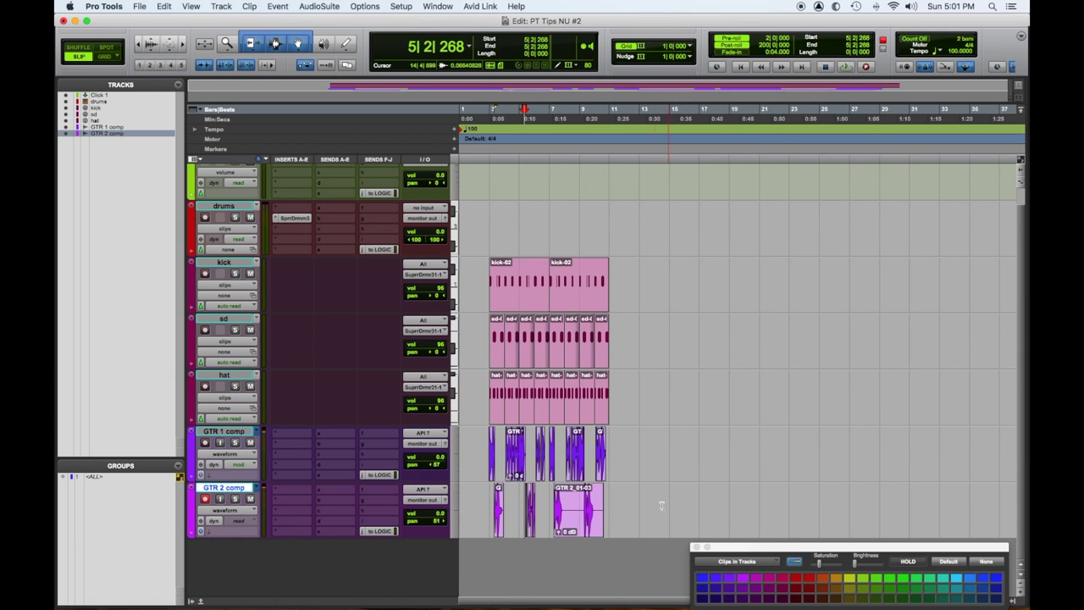
drag(609, 503, 594, 519)
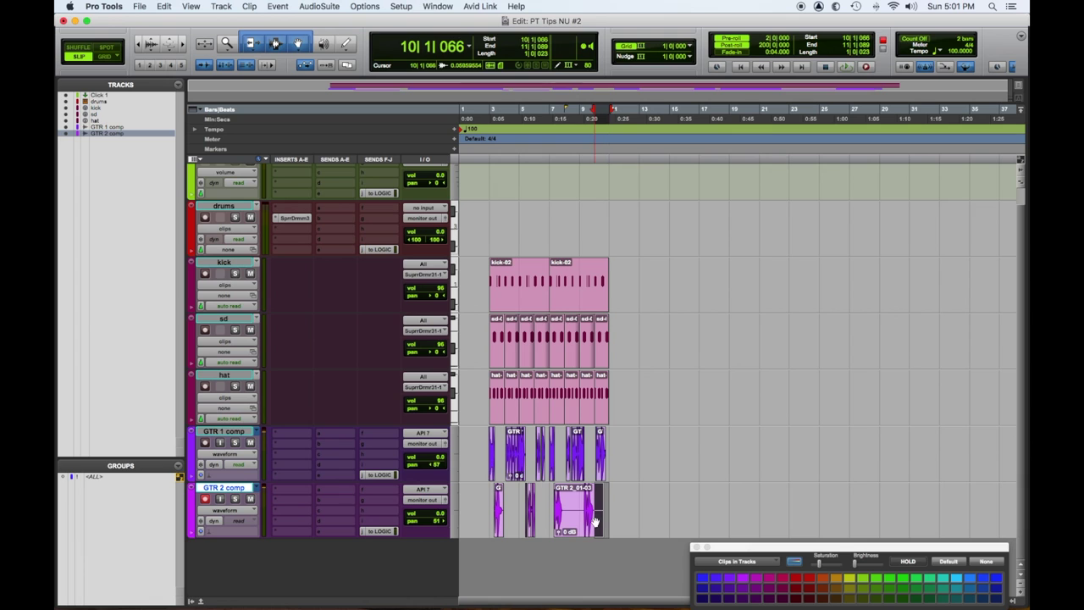
key(super+bracketright)
key(super+bracketright)
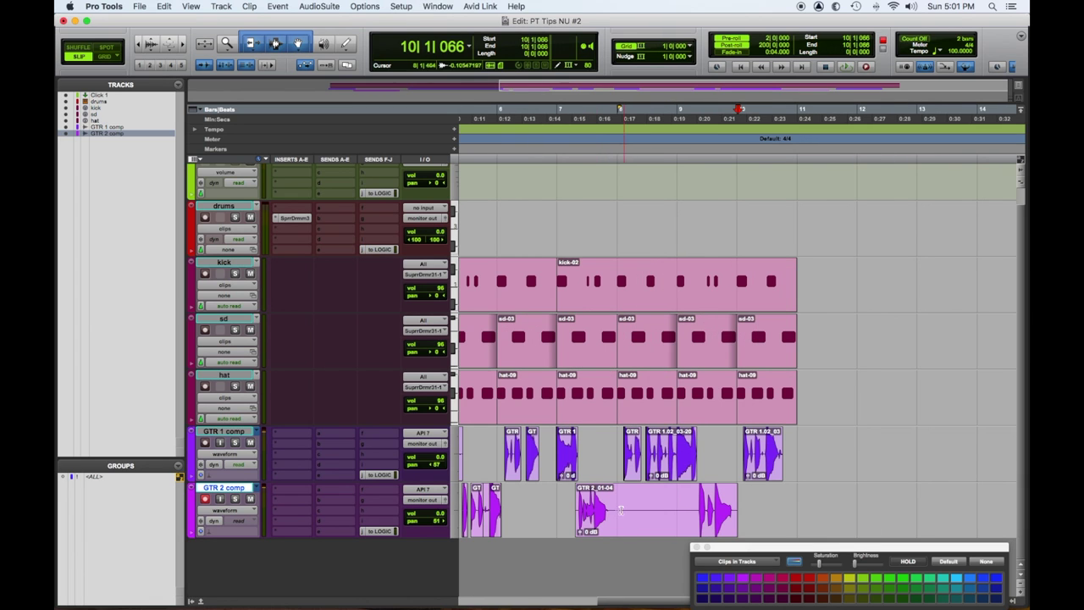
drag(611, 508, 692, 518)
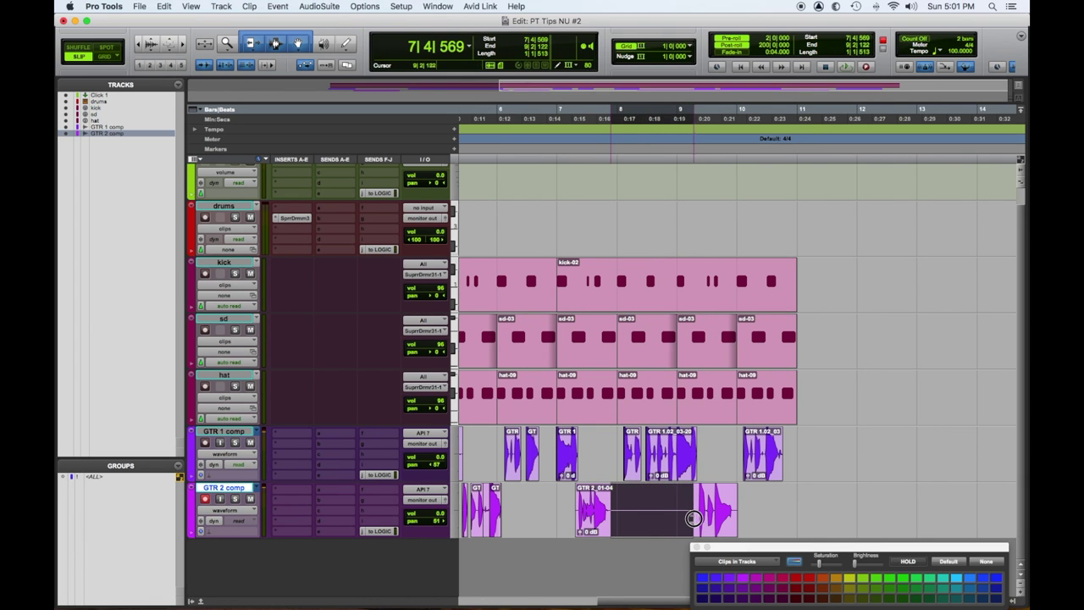
key(super+bracketleft)
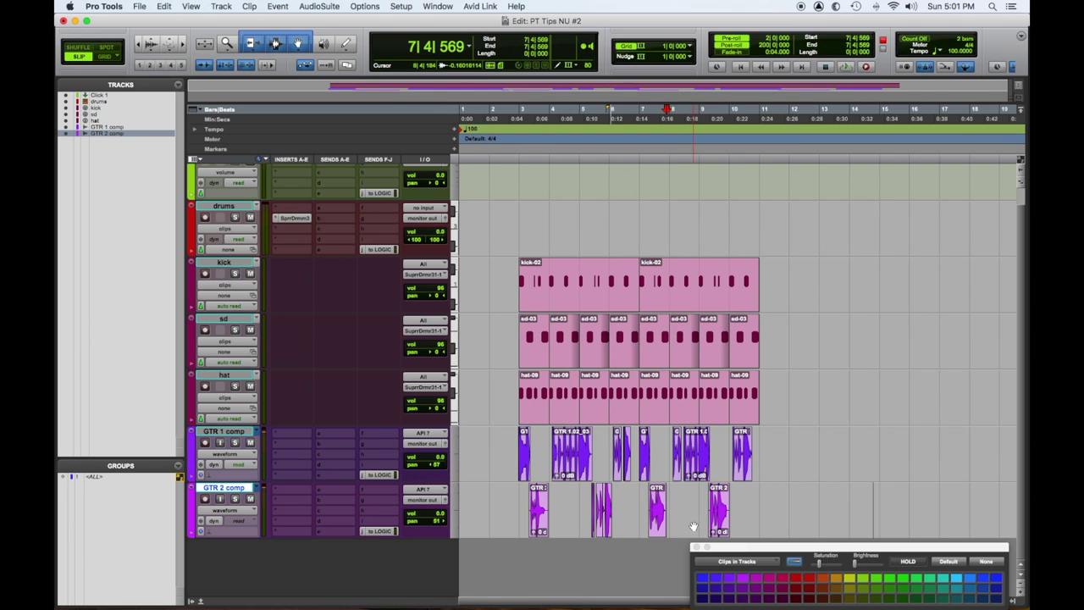
Select every clip on the GTR 2 comp track and apply batch fades to them
click(739, 506)
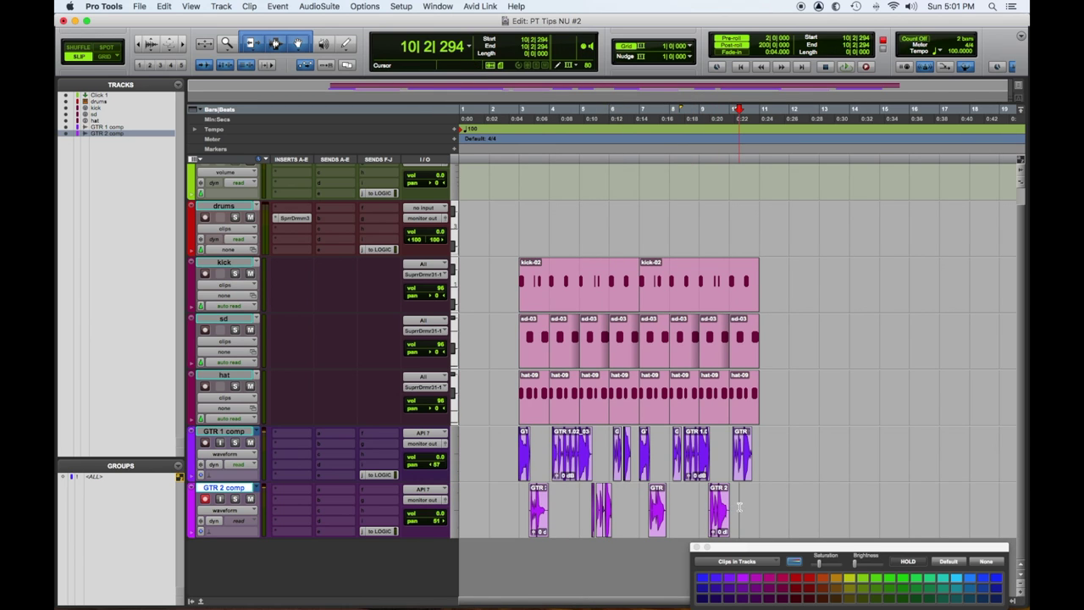
triple_click(737, 507)
key(super+f)
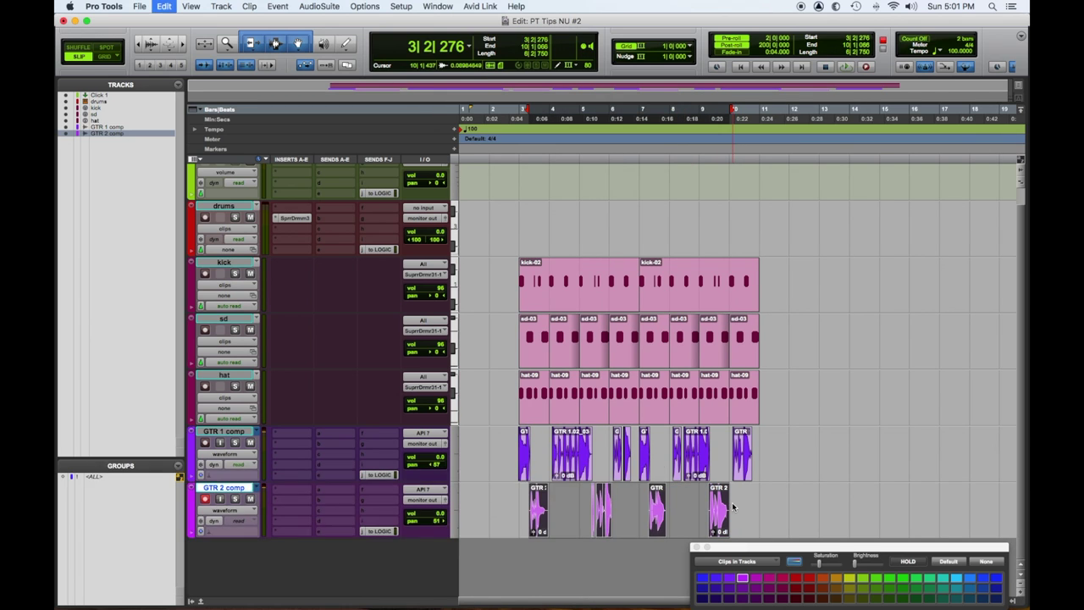
key(Return)
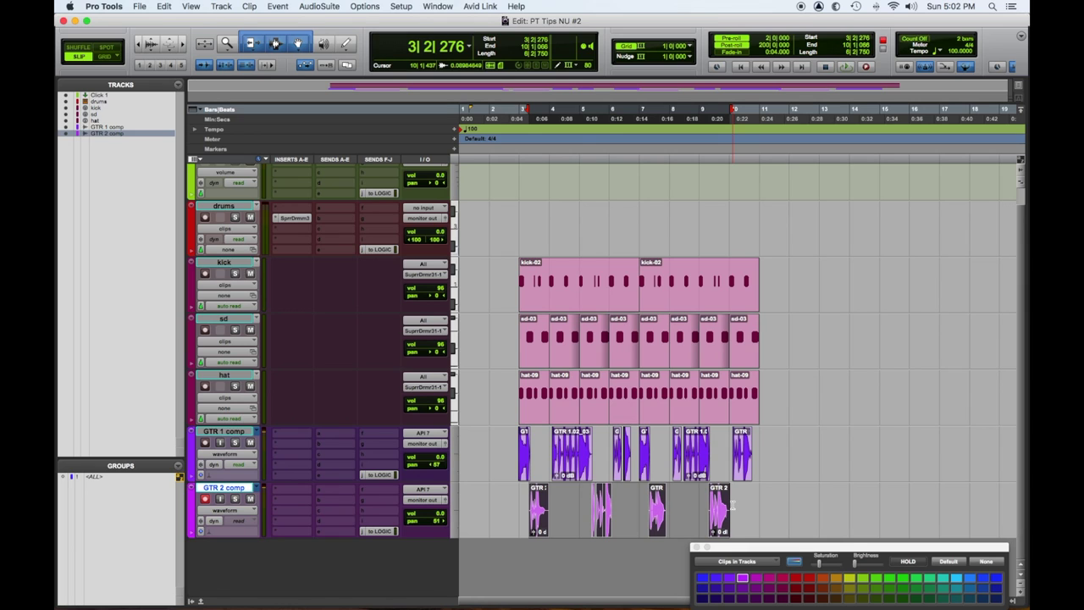
Open the GTR 1 comp playlist list and close it without choosing a playlist
click(258, 432)
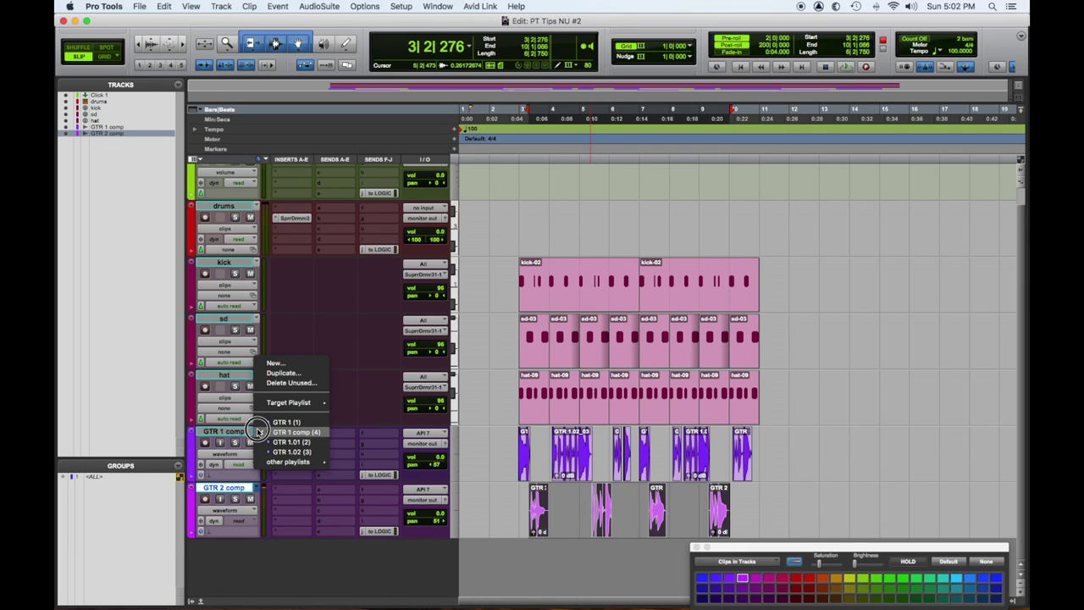
drag(258, 432, 469, 455)
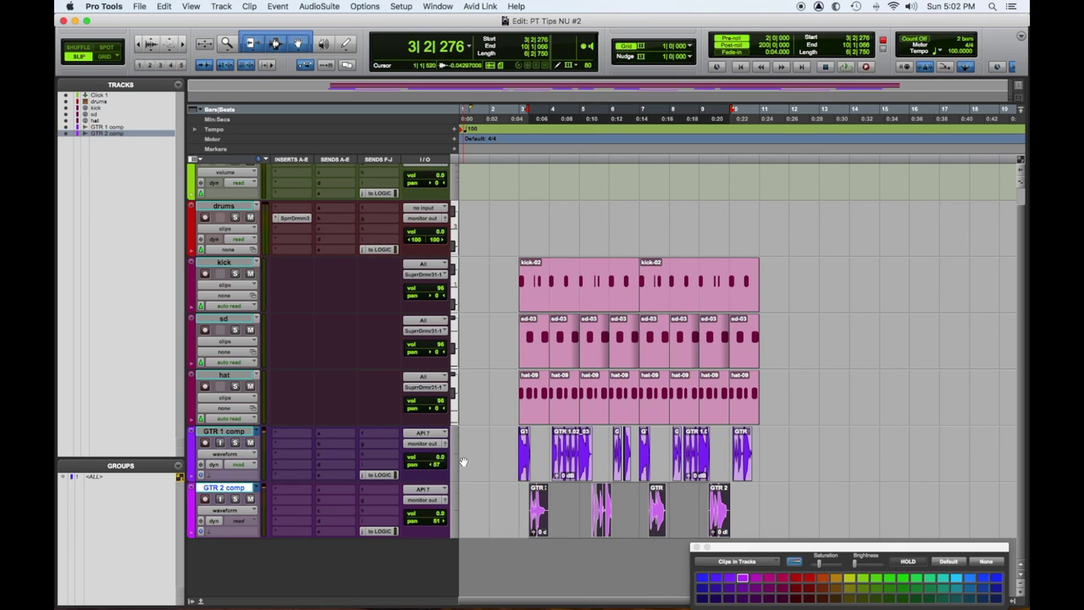